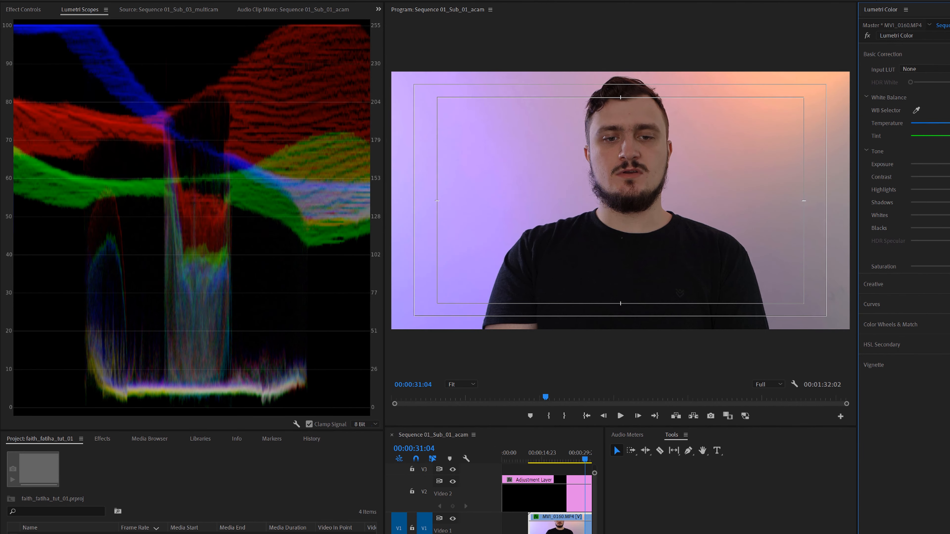
- Lower the Highlights and Whites in the clip's Basic Correction to tame the bright background
mouse_move(949, 210)
mouse_down()
mouse_move(874, 214)
mouse_move(949, 198)
mouse_up()
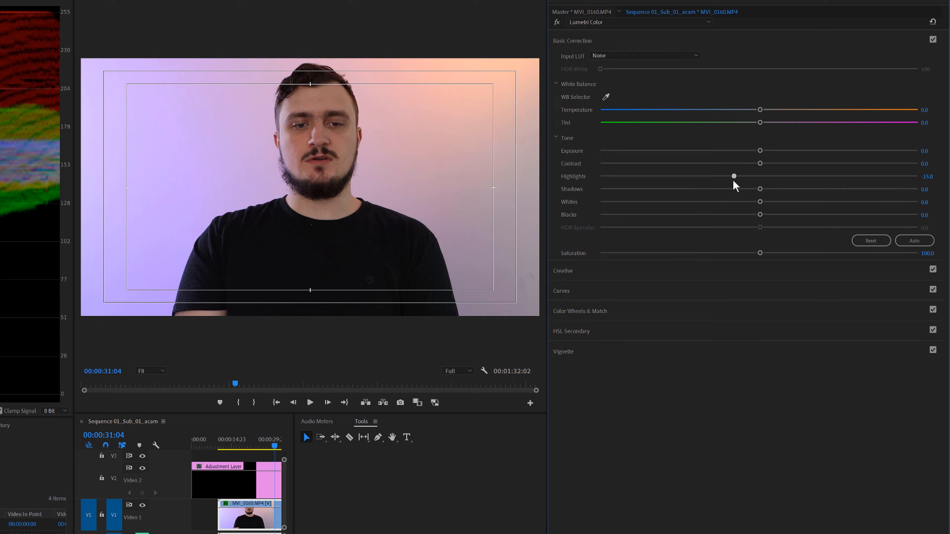
drag(733, 181, 694, 181)
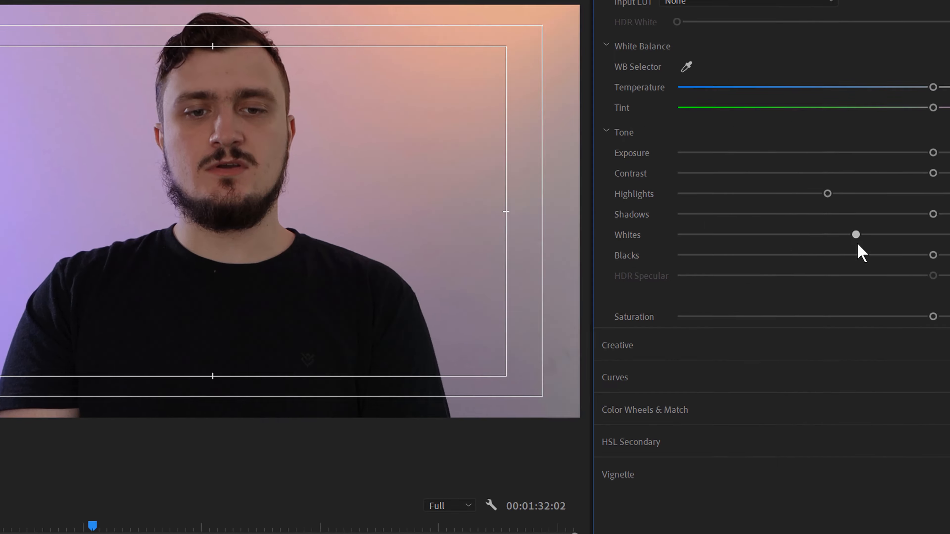
drag(856, 243, 625, 200)
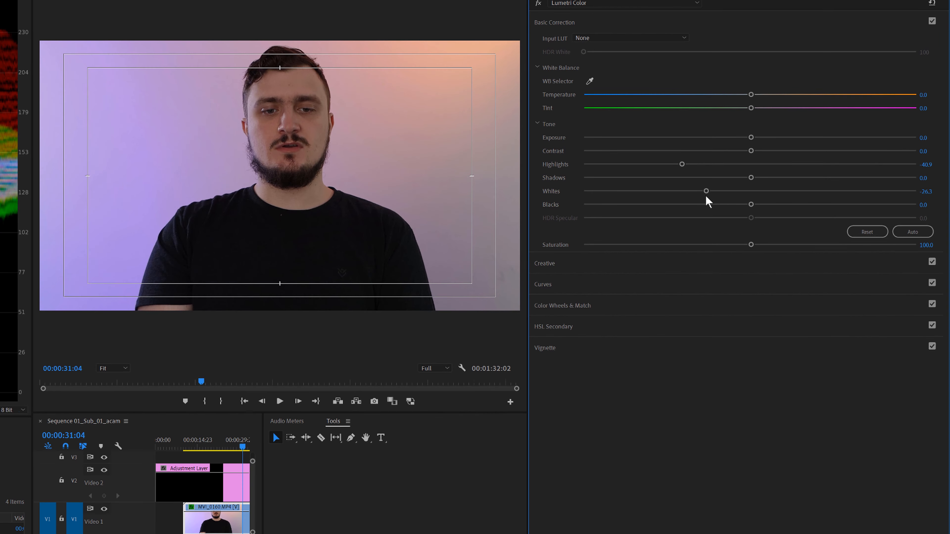
drag(681, 166, 548, 182)
drag(879, 198, 917, 191)
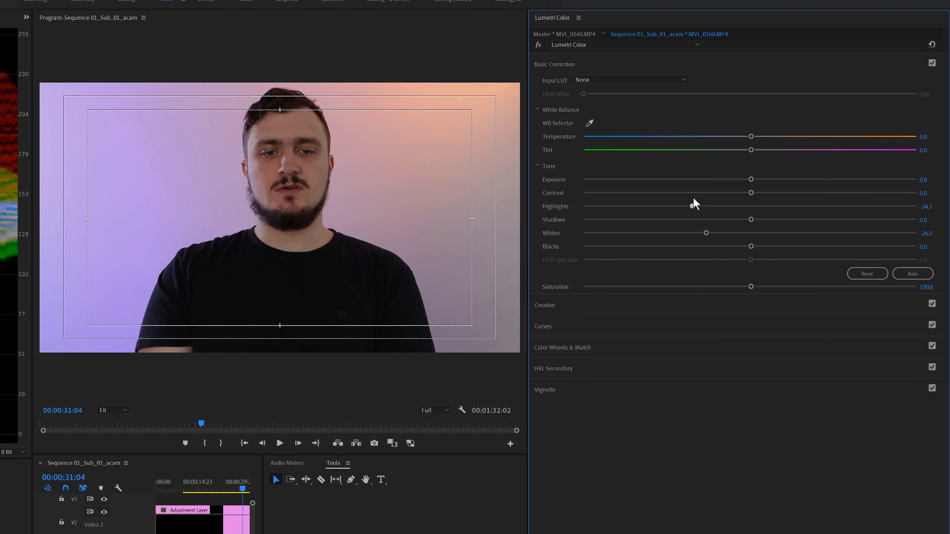
drag(691, 204, 670, 205)
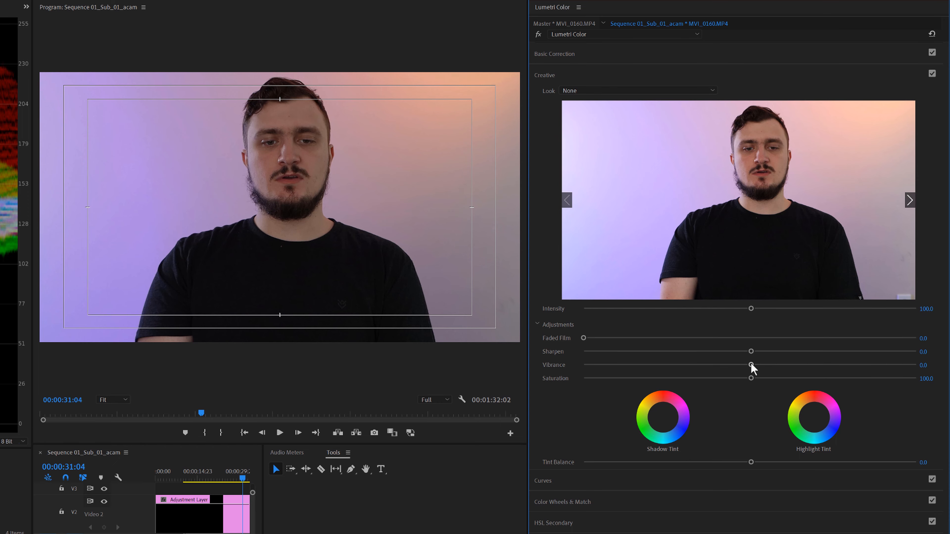
- Try Vibrance at 100 and a higher Saturation in the Creative adjustments, resetting both to their defaults
drag(751, 365, 919, 339)
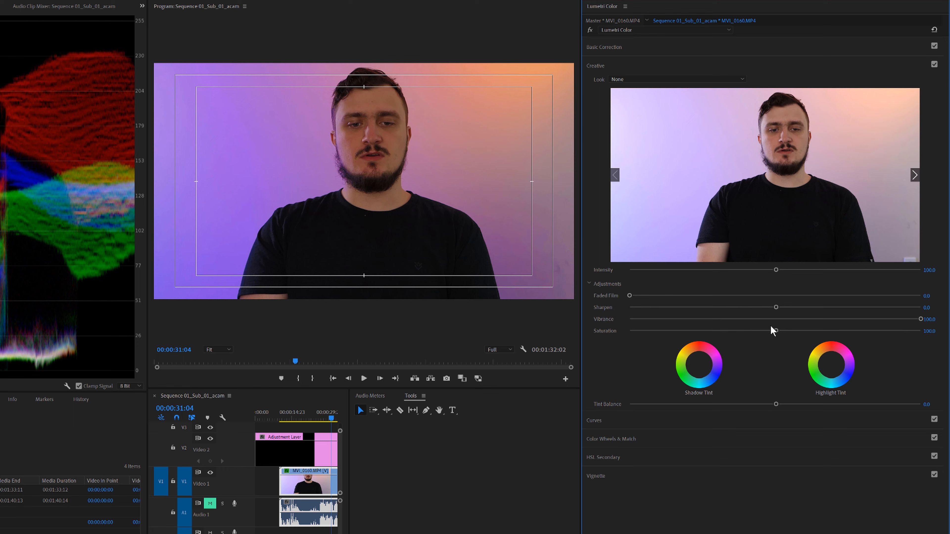
drag(776, 331, 911, 331)
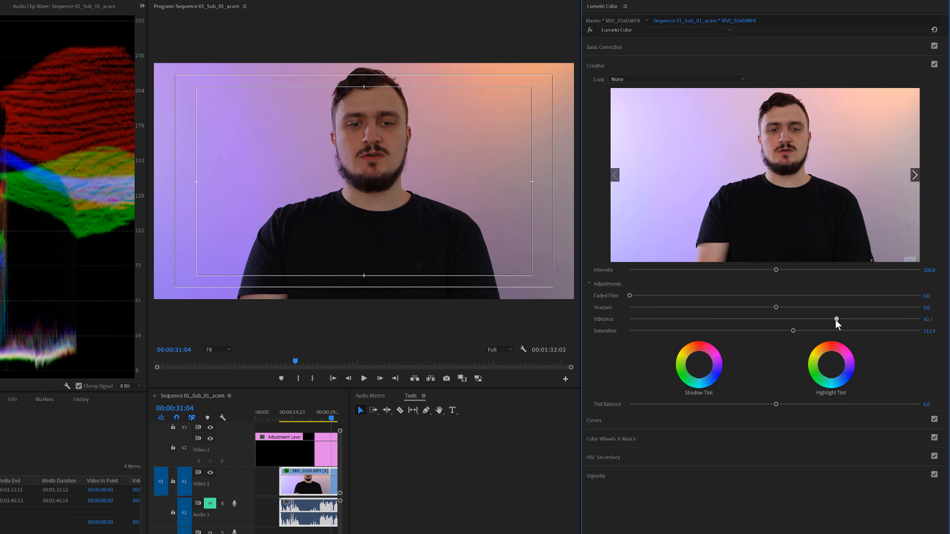
drag(776, 323, 805, 329)
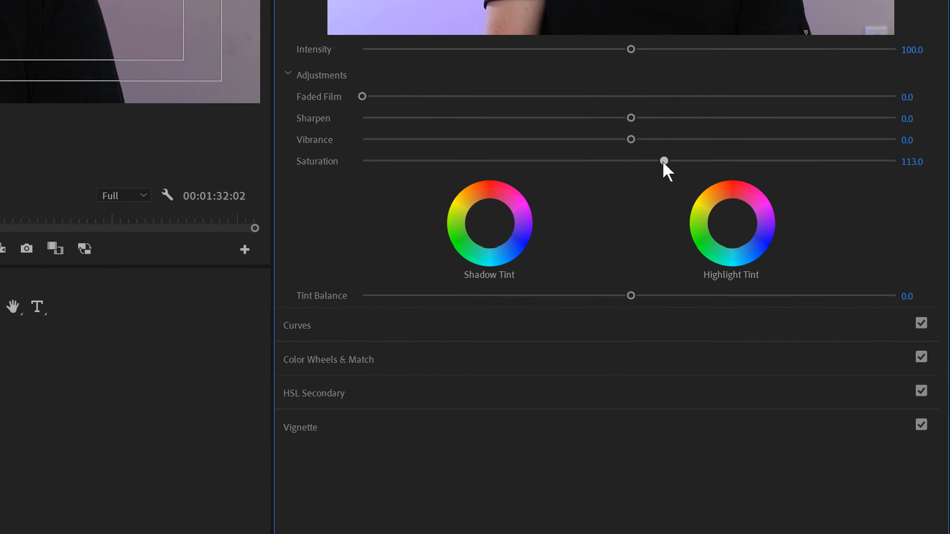
double_click(664, 161)
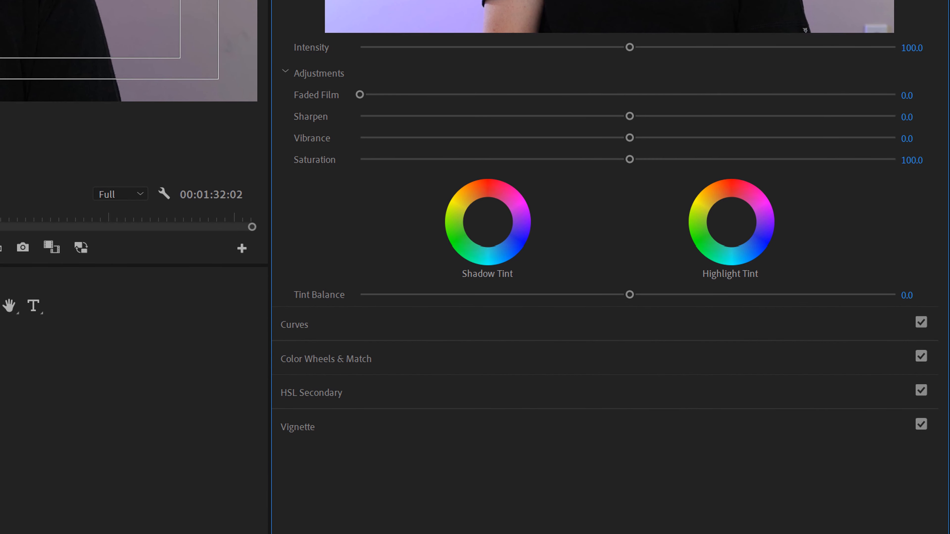
- Try a contrast S-curve on the white RGB curve with a fixed midtone point and lowered shadows, and reset it
click(297, 89)
click(291, 128)
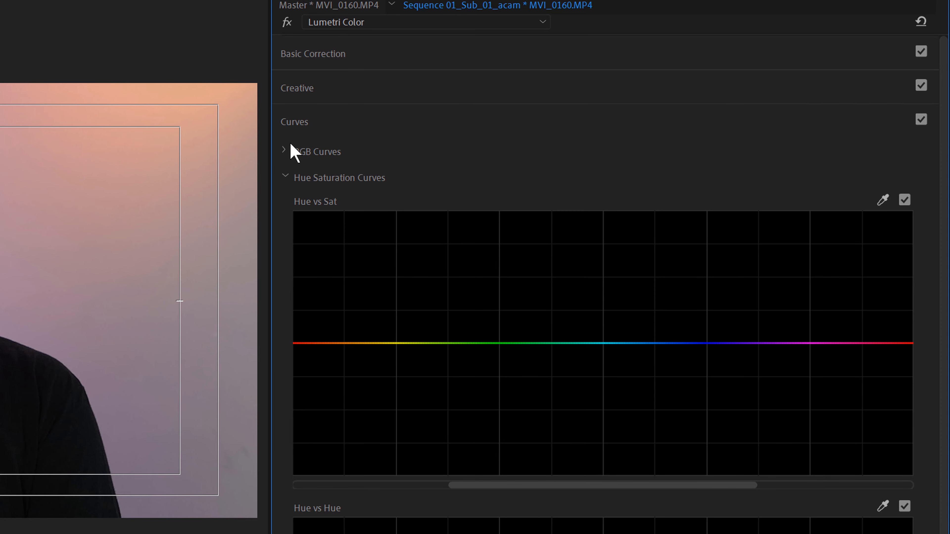
click(283, 149)
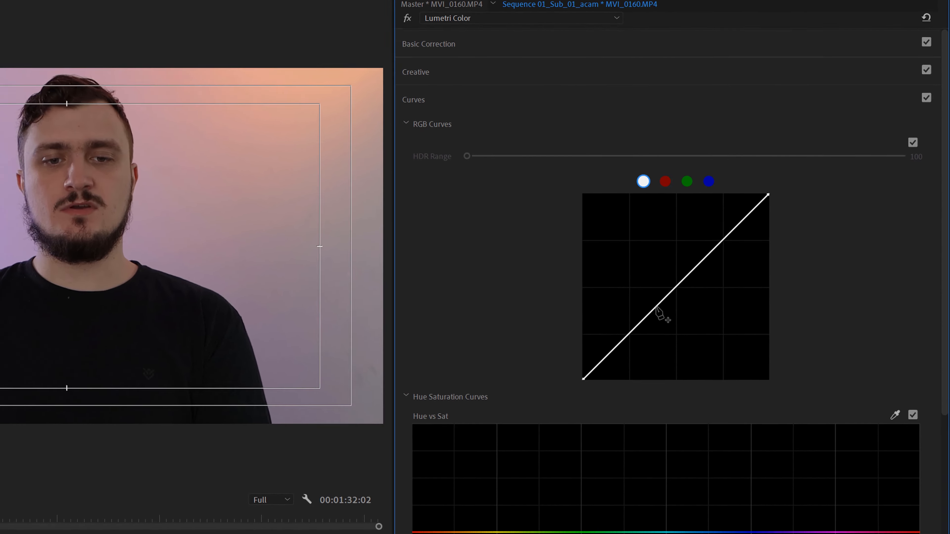
click(656, 307)
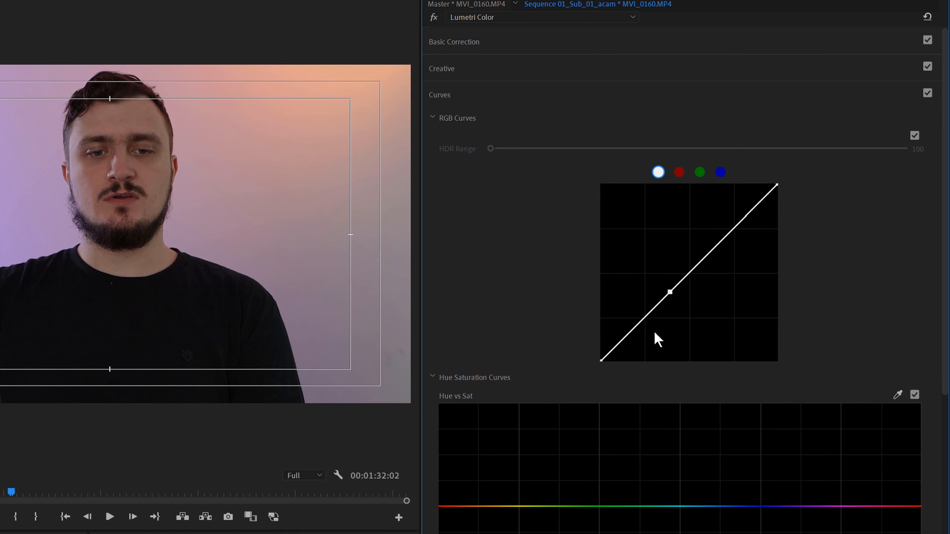
mouse_move(639, 329)
mouse_down()
mouse_move(641, 345)
mouse_move(638, 336)
mouse_up()
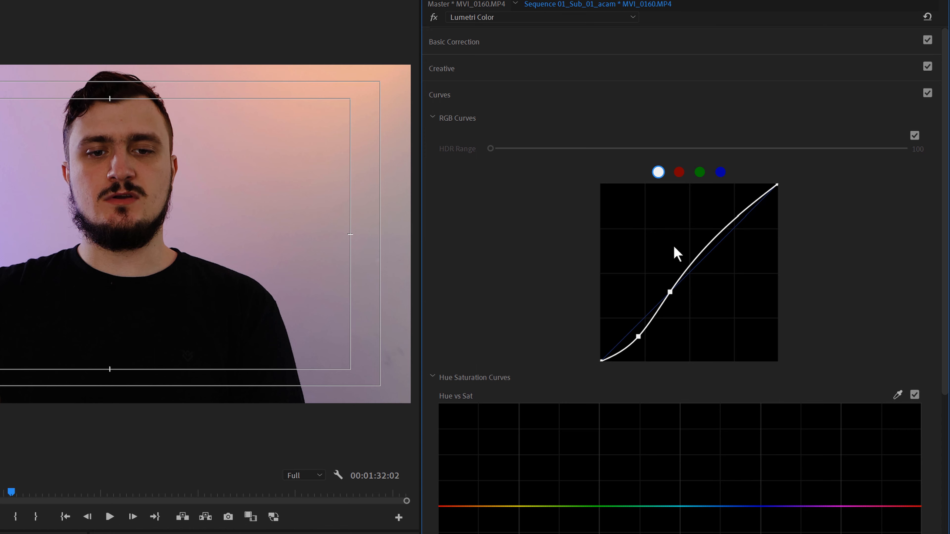
double_click(671, 283)
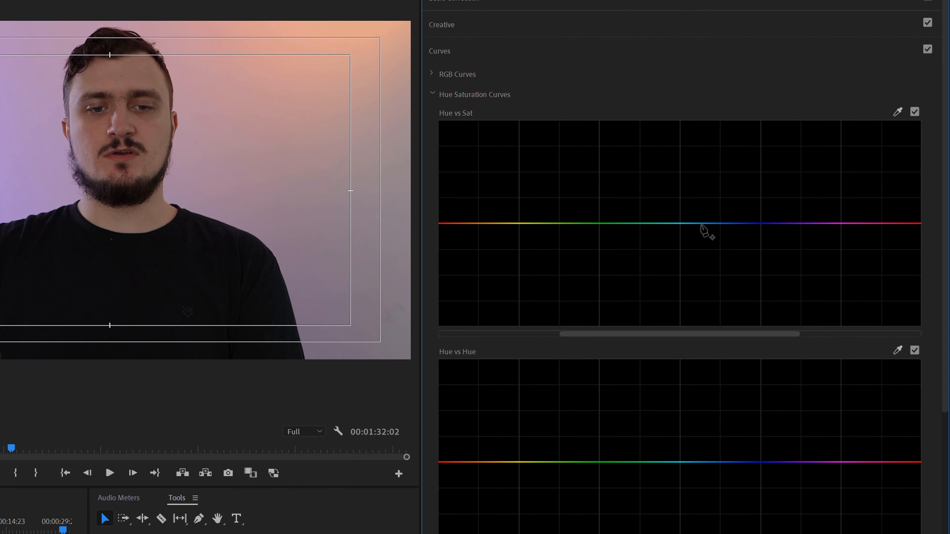
- Try pulling the whole Hue vs Sat curve to its minimum to remove all colour, and reset the curve
click(701, 223)
drag(701, 457, 693, 533)
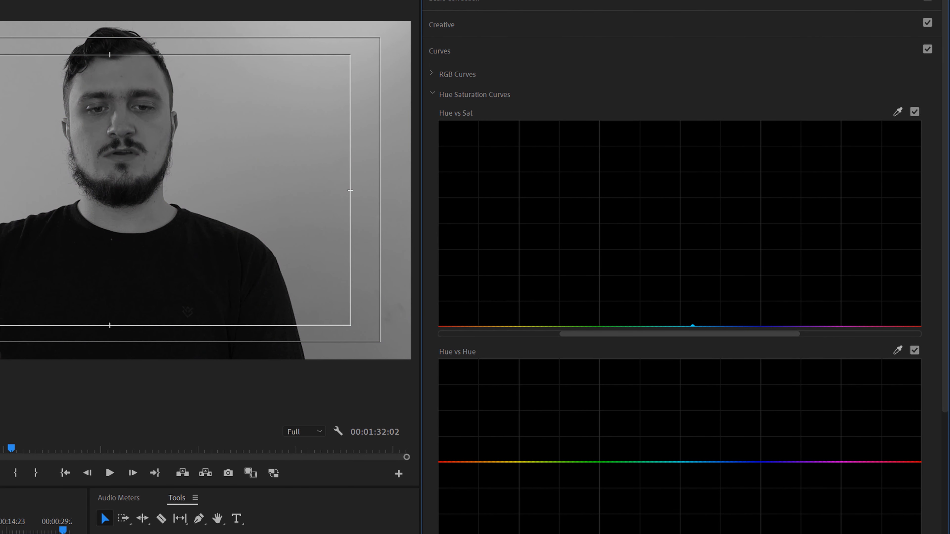
double_click(573, 287)
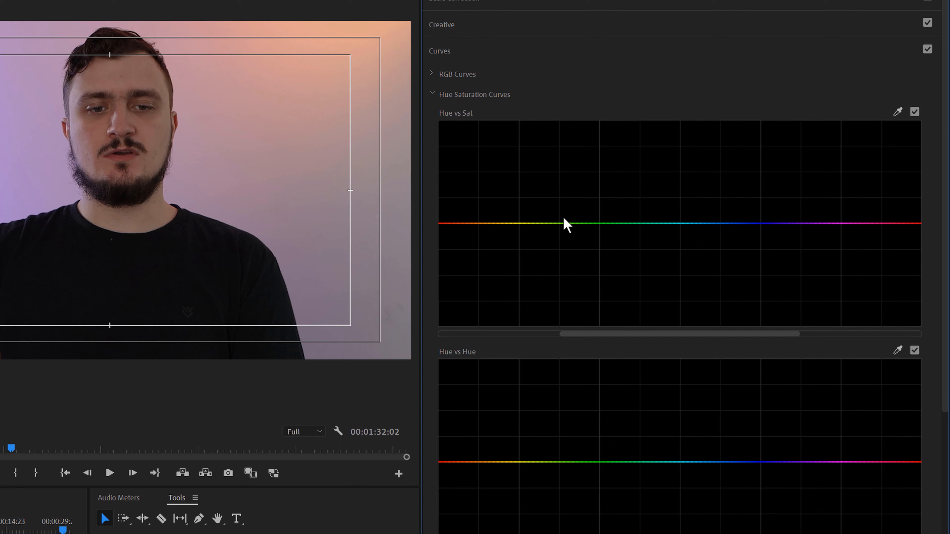
- Desaturate the blues on the Hue vs Sat curve between anchor points at cyan and magenta
click(649, 224)
click(869, 223)
drag(768, 223, 799, 294)
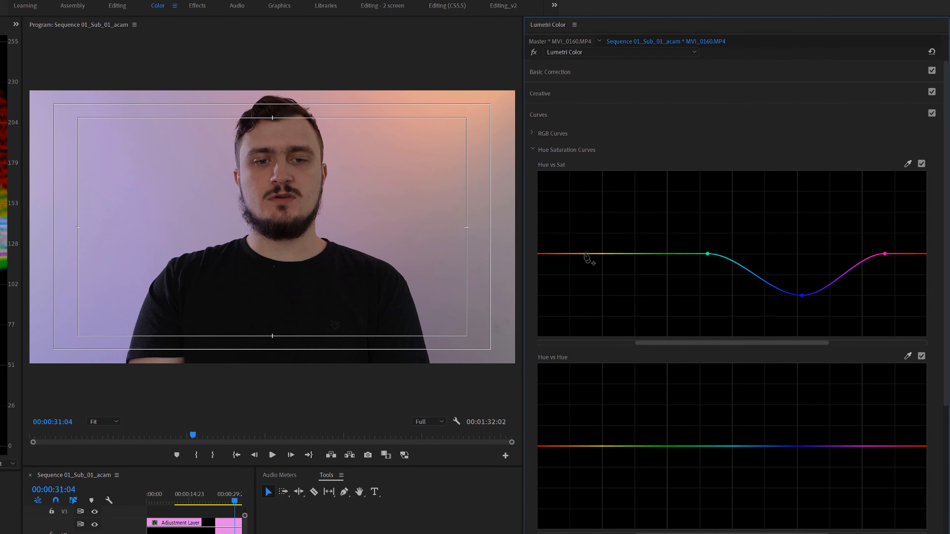
- Try desaturating the red and orange skin tones on the Hue vs Sat curve, and reset the curve
click(584, 254)
drag(542, 255, 546, 321)
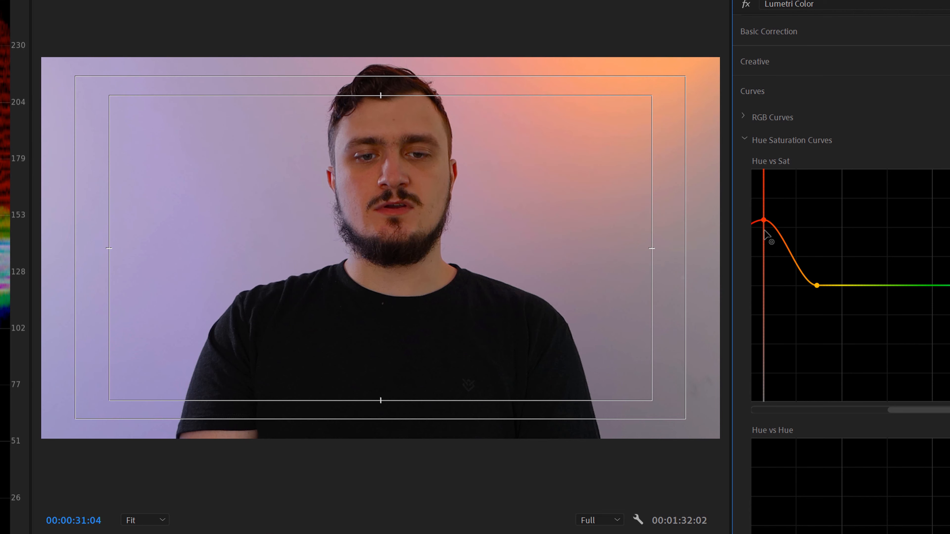
drag(767, 235, 754, 385)
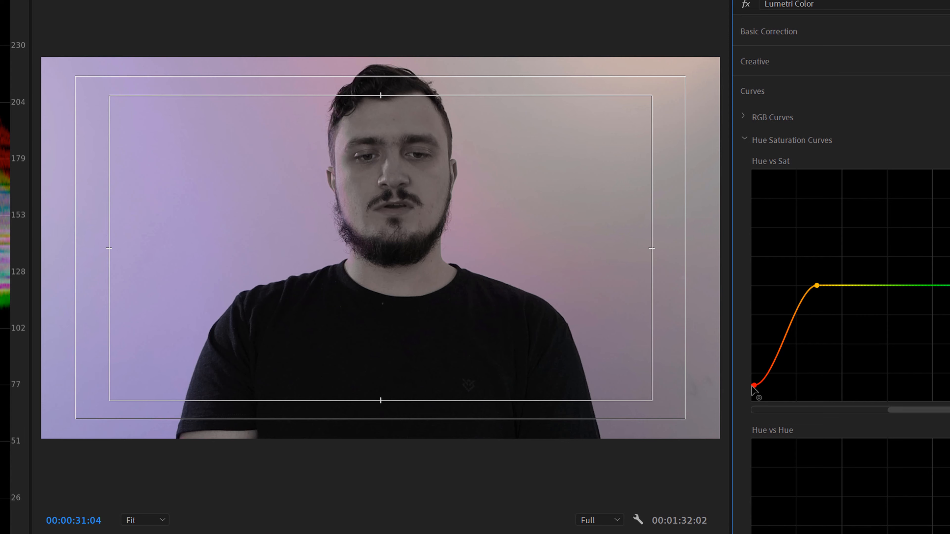
double_click(754, 385)
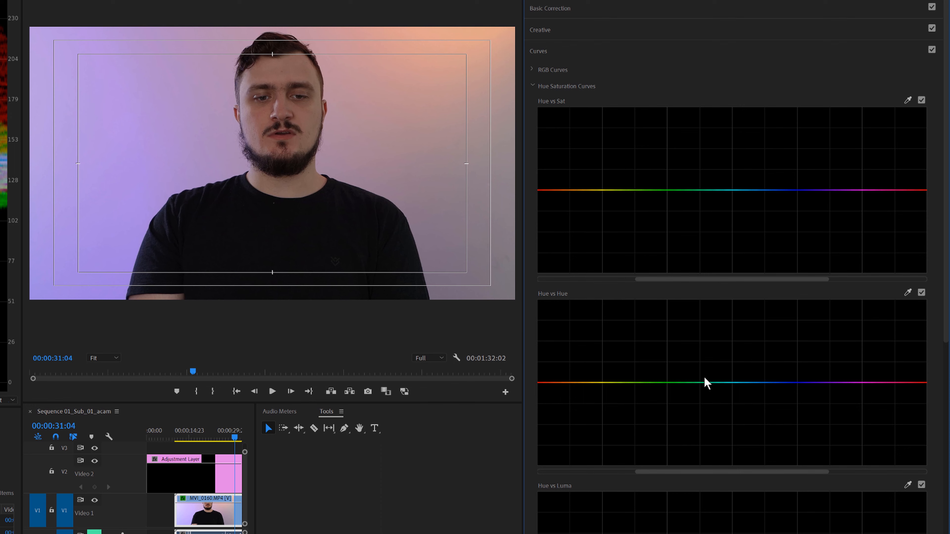
- Try shifting the background's blues on the Hue vs Hue curve between cyan and magenta anchors, and reset the curve
click(872, 382)
click(720, 383)
drag(798, 384, 798, 490)
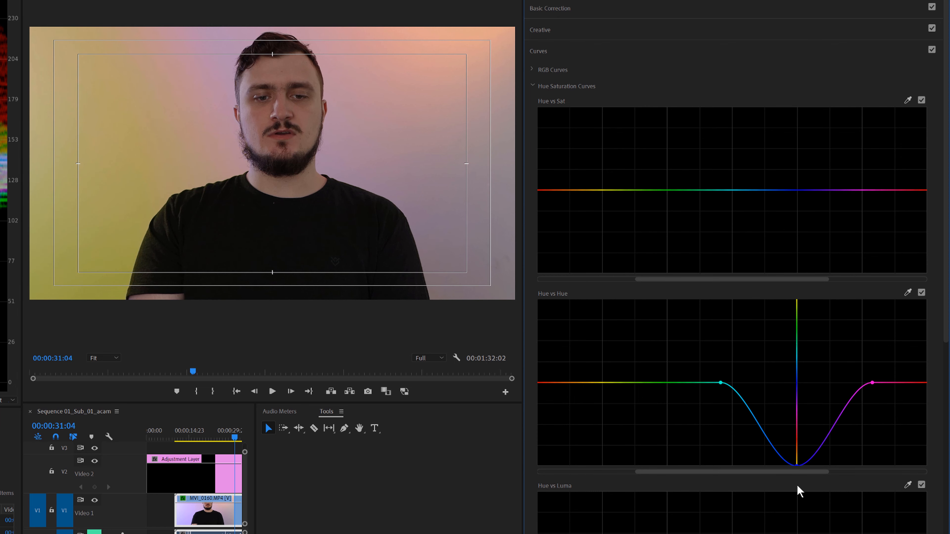
drag(798, 430, 802, 338)
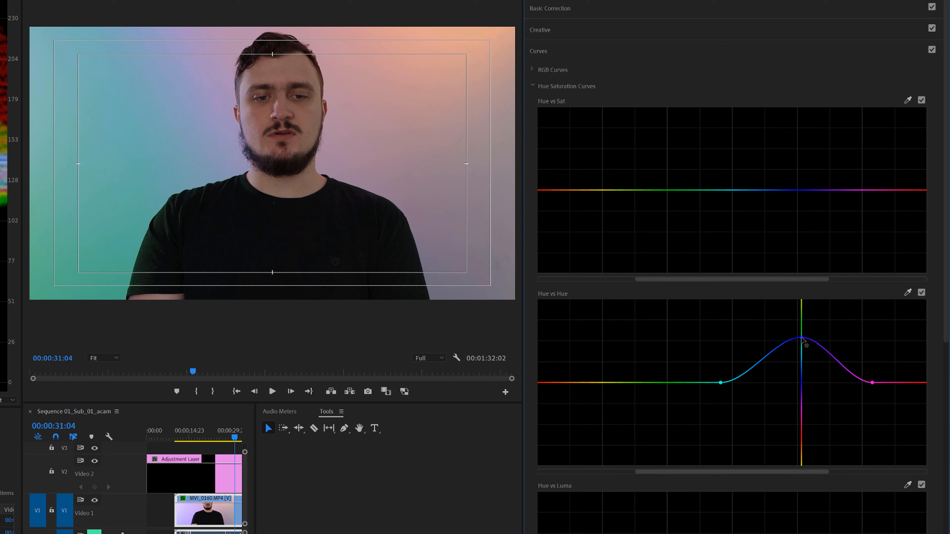
double_click(802, 340)
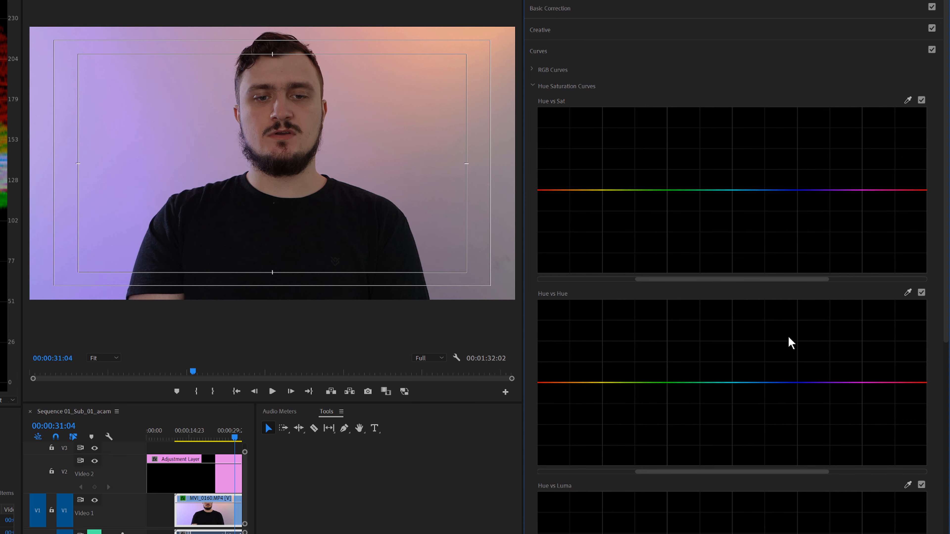
- Try shifting the red and orange skin tones on the Hue vs Hue curve, and reset the curve
click(599, 382)
drag(545, 382, 545, 336)
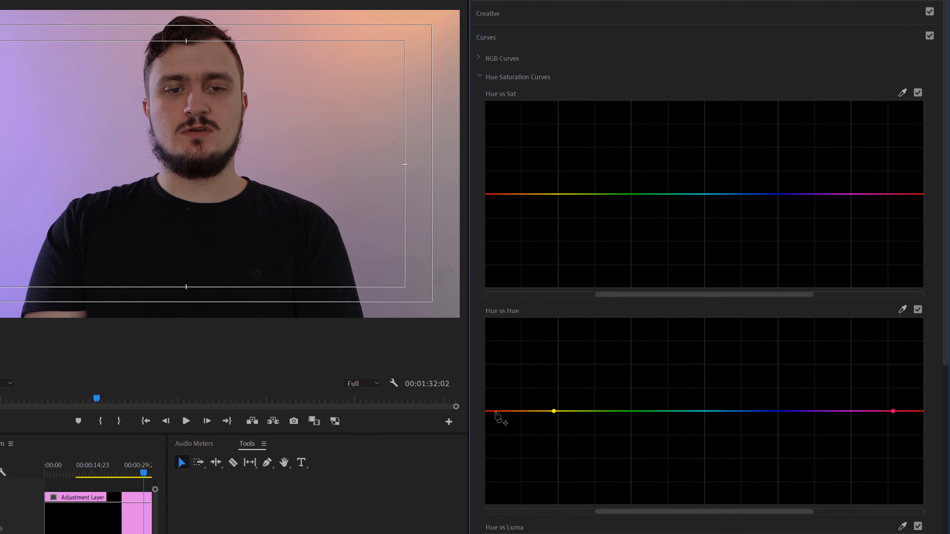
drag(493, 354, 494, 352)
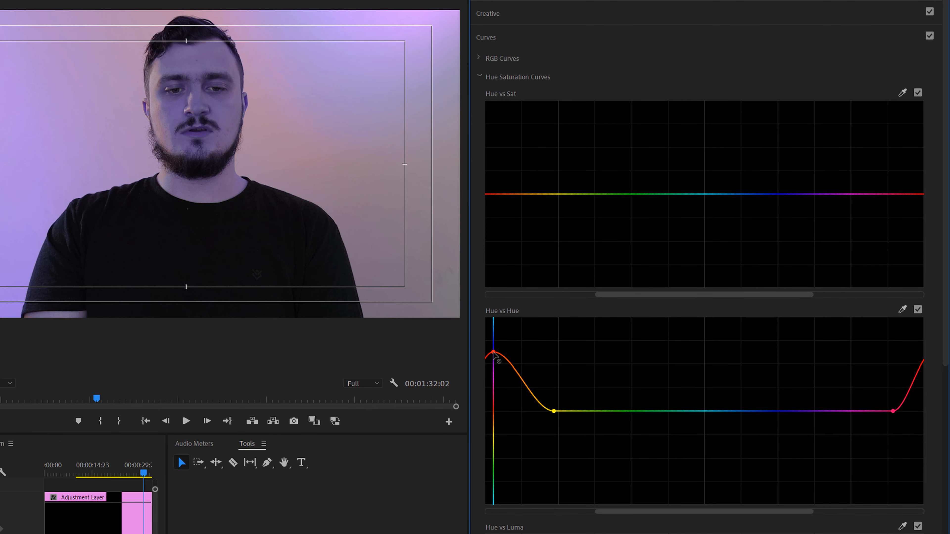
- Darken the shadows slightly and brighten the midtones with the Color Wheels, and open the HSL Secondary settings
click(486, 37)
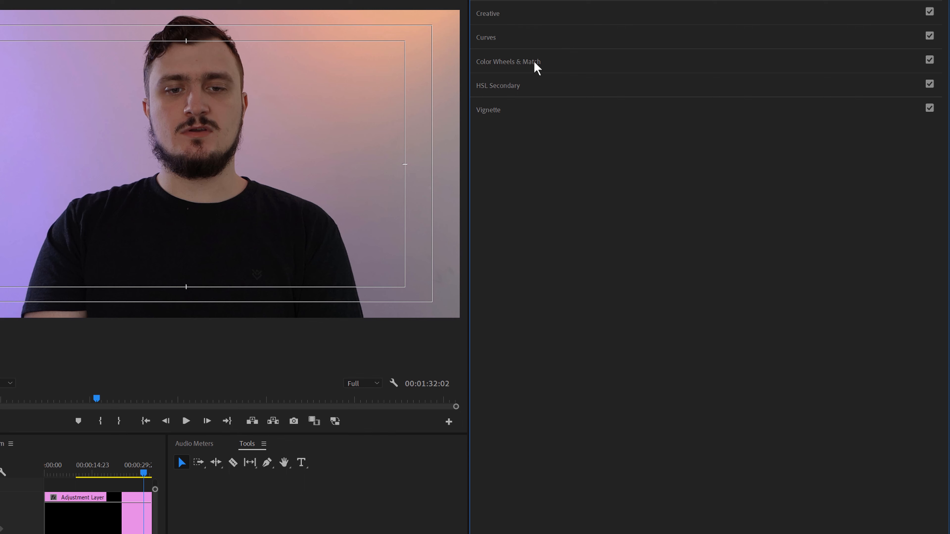
click(534, 64)
key(ctrl+s)
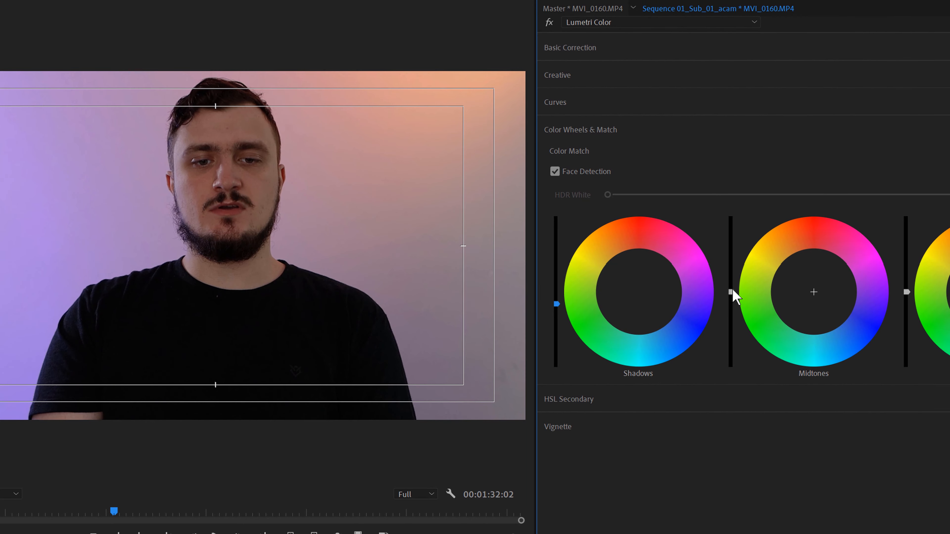
drag(731, 289, 732, 251)
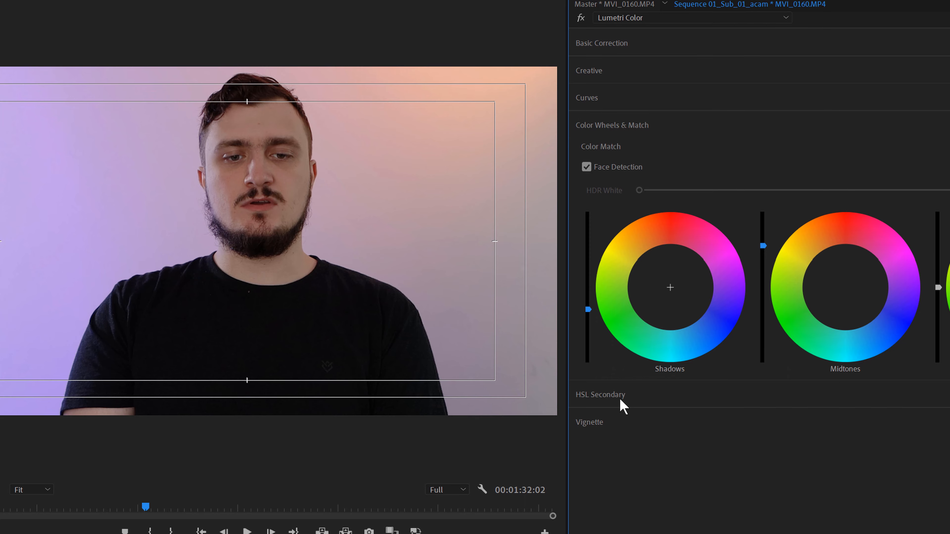
click(619, 398)
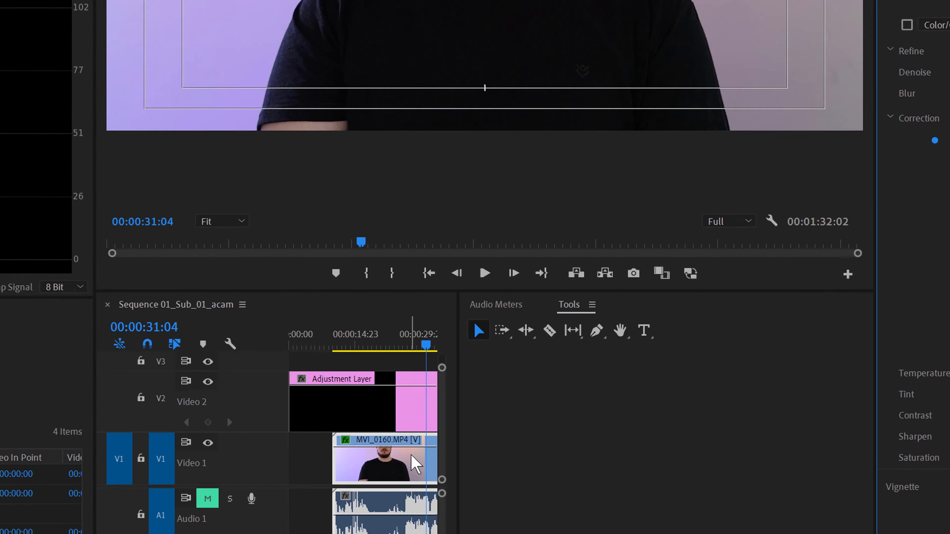
- Show the Effect Controls and select the adjustment layer on Video 2 above the MVI_0160.MP4 clip
double_click(253, 487)
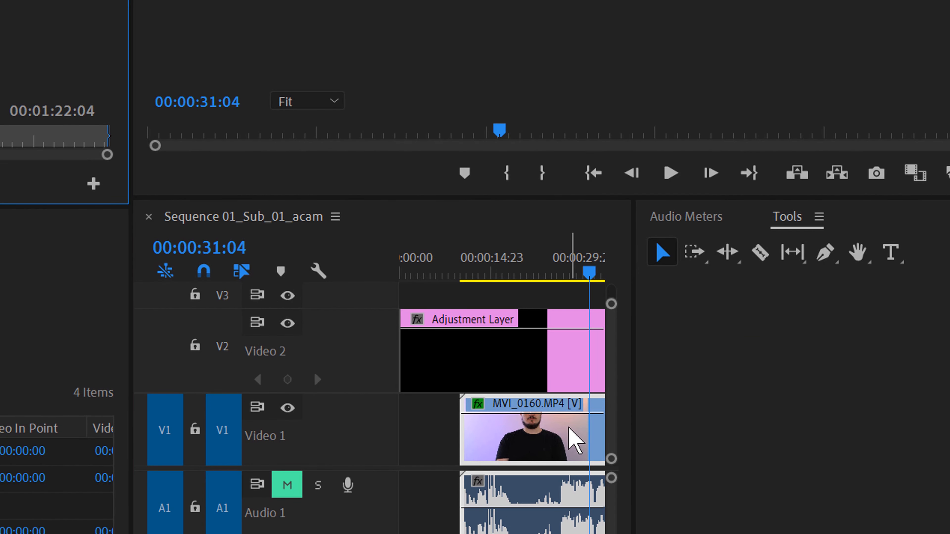
click(571, 373)
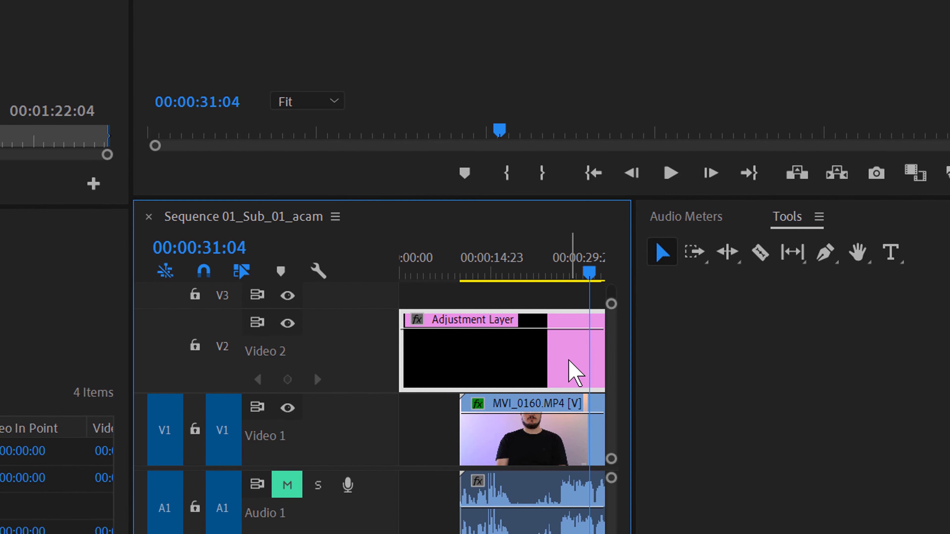
click(558, 447)
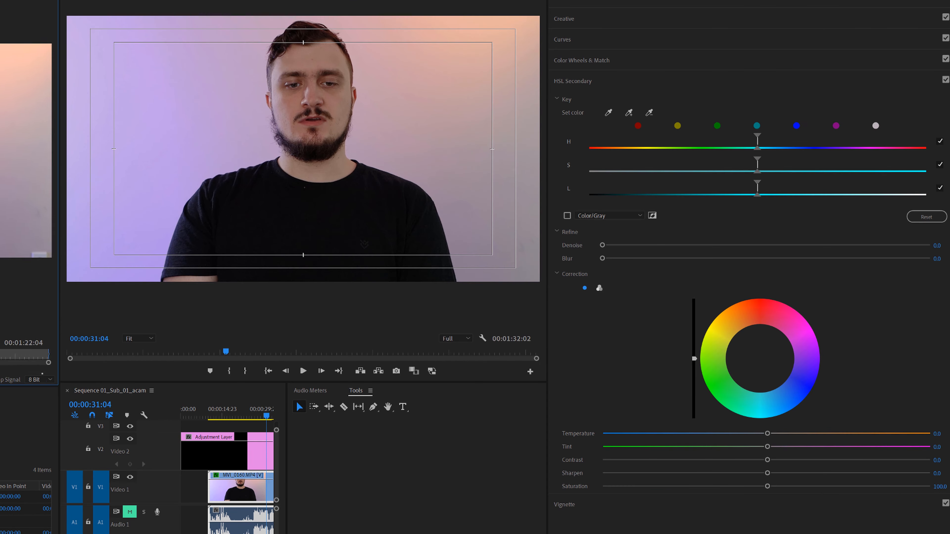
key(shift+5)
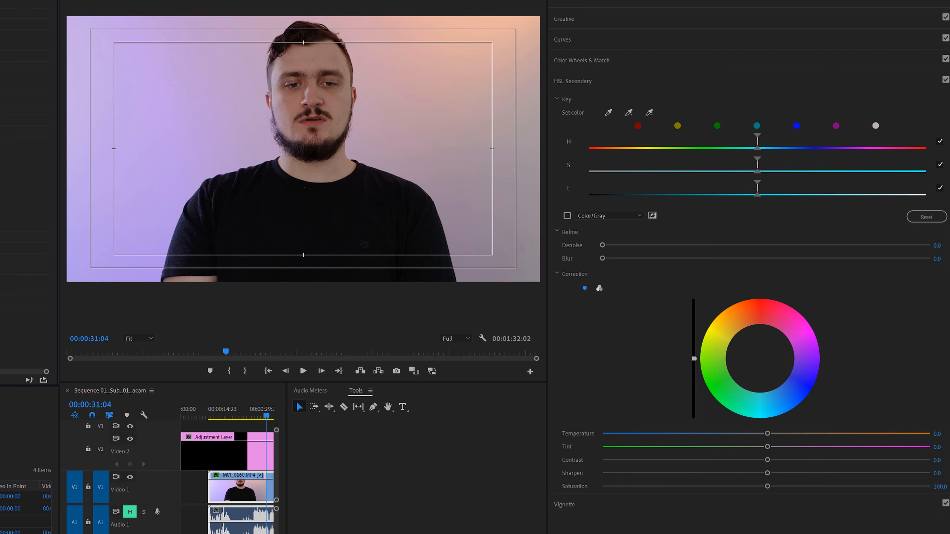
click(248, 454)
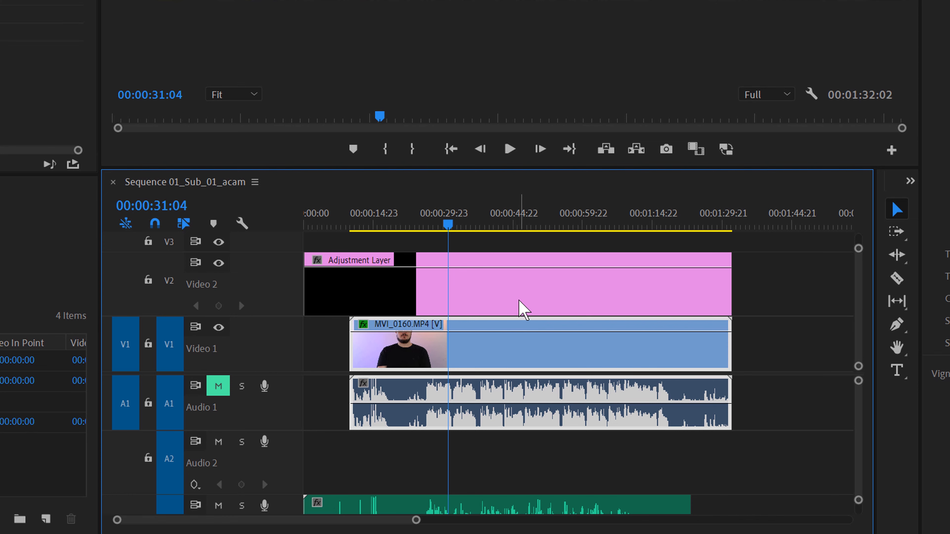
click(519, 301)
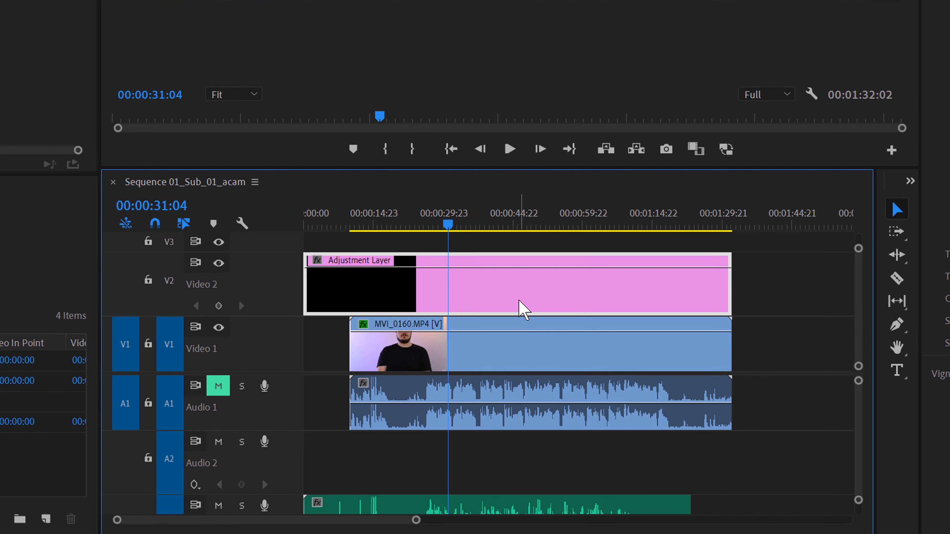